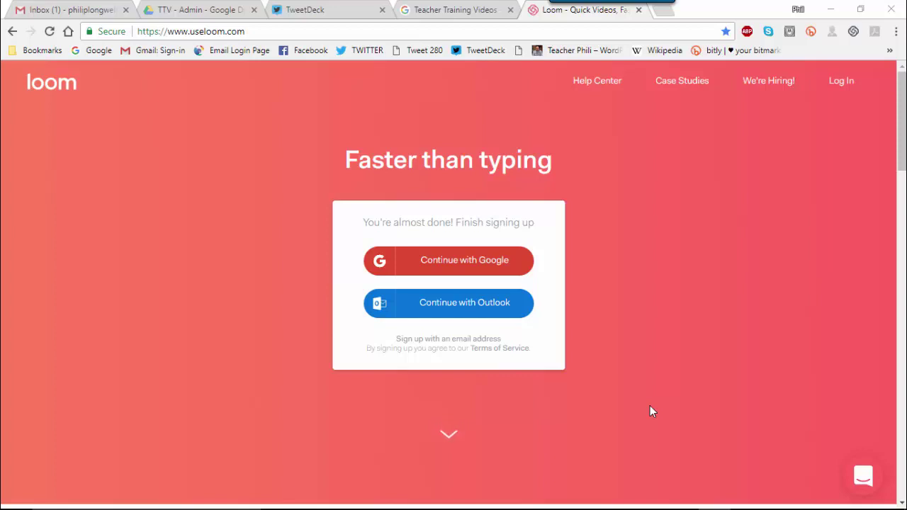
# Sign in to Loom with an existing Google account.
pyautogui.click(496, 260)
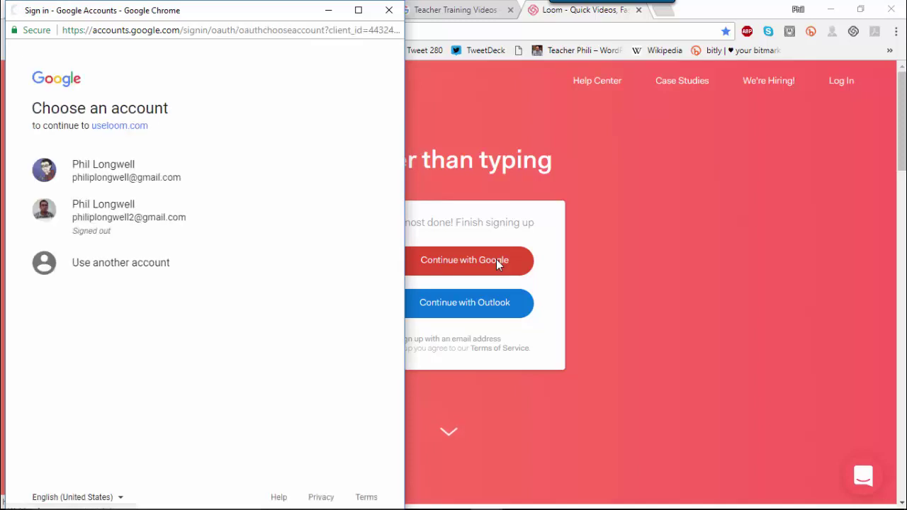
pyautogui.click(93, 166)
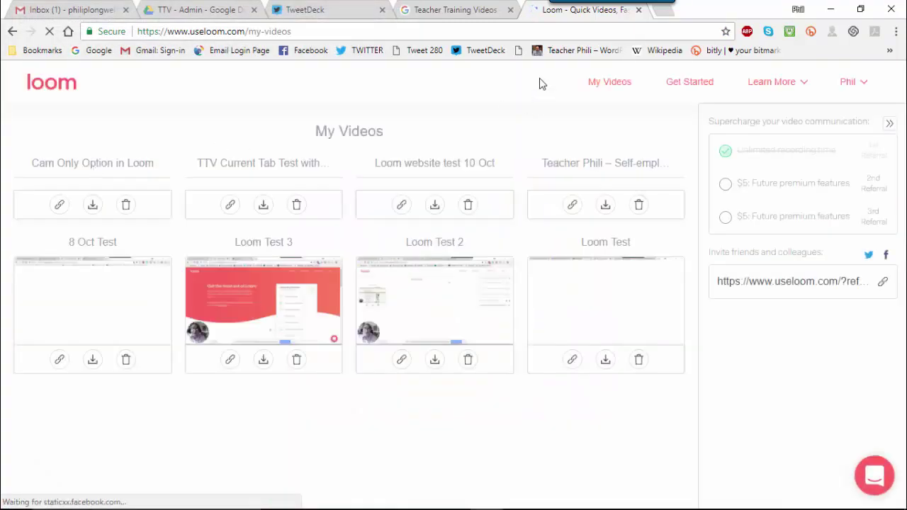
# Open the Teacher Training Videos website from the Google search results and dismiss its newsletter sign-up form.
pyautogui.click(473, 9)
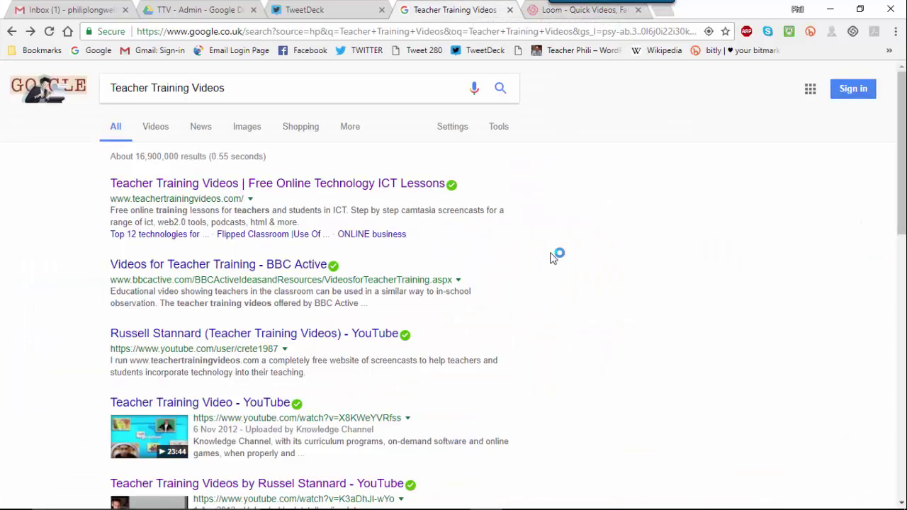
pyautogui.click(428, 187)
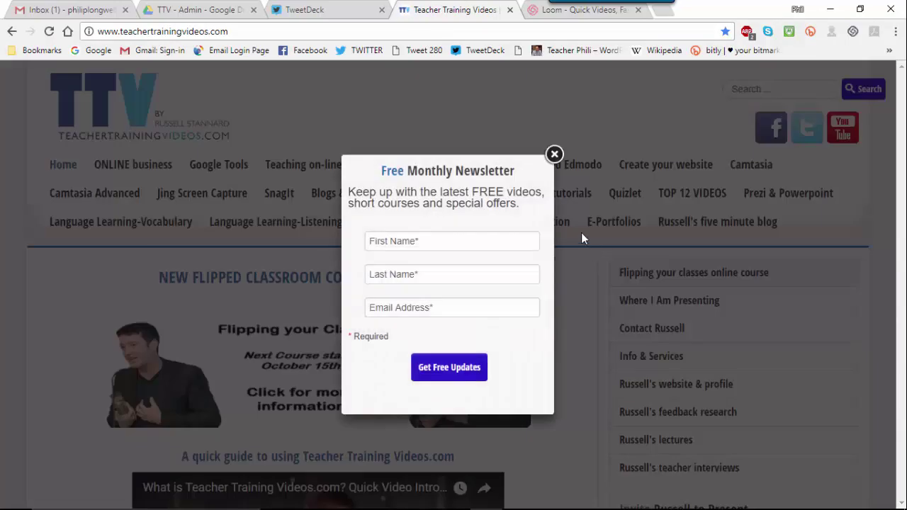
pyautogui.click(555, 155)
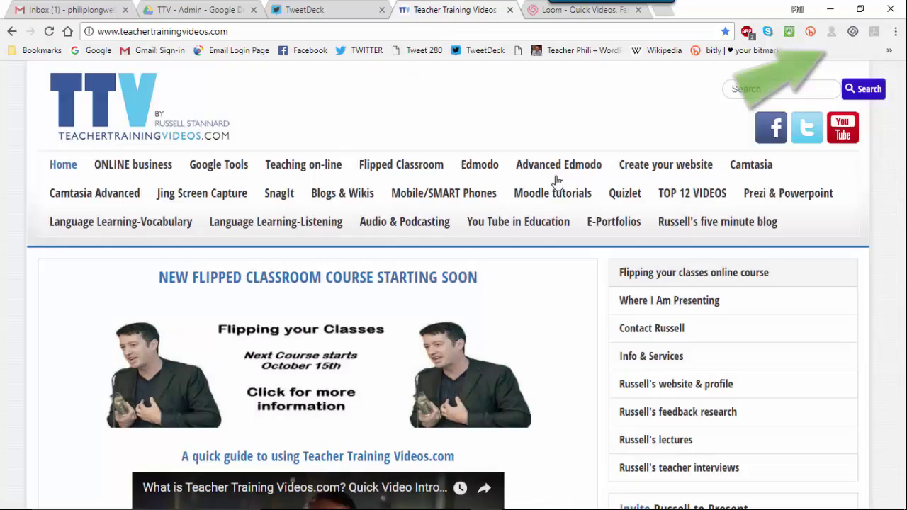
# Launch the Loom recorder on this page and set its webcam to None.
pyautogui.click(854, 32)
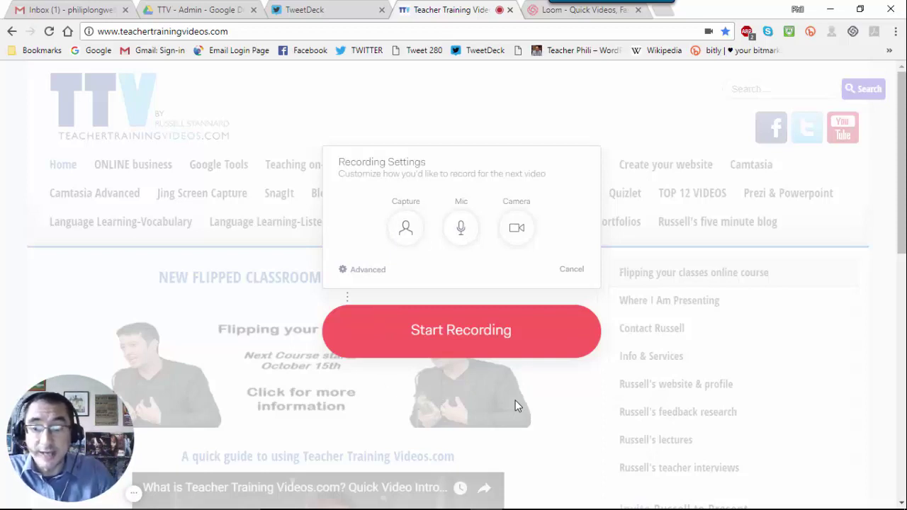
pyautogui.click(523, 232)
pyautogui.click(540, 282)
pyautogui.click(512, 301)
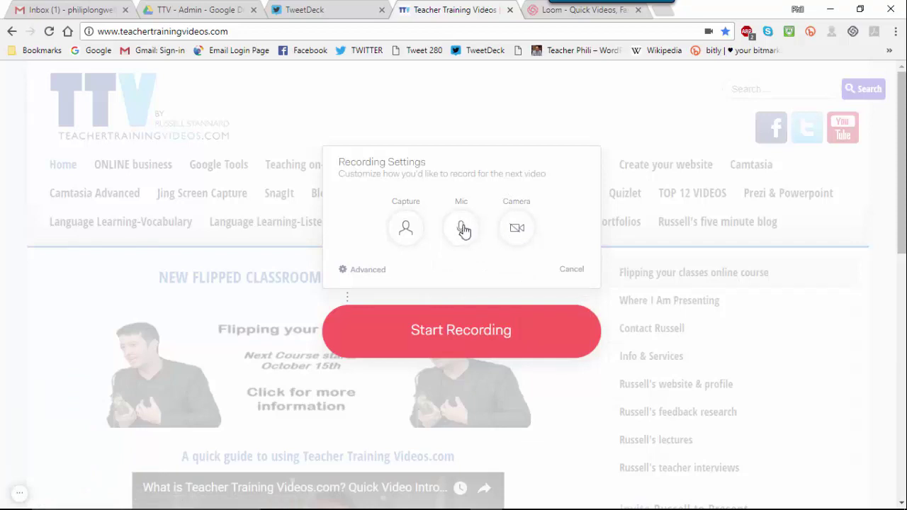
# Choose Microphone (Logitech USB Headset) as the recording microphone.
pyautogui.moveTo(462, 229)
pyautogui.click(526, 280)
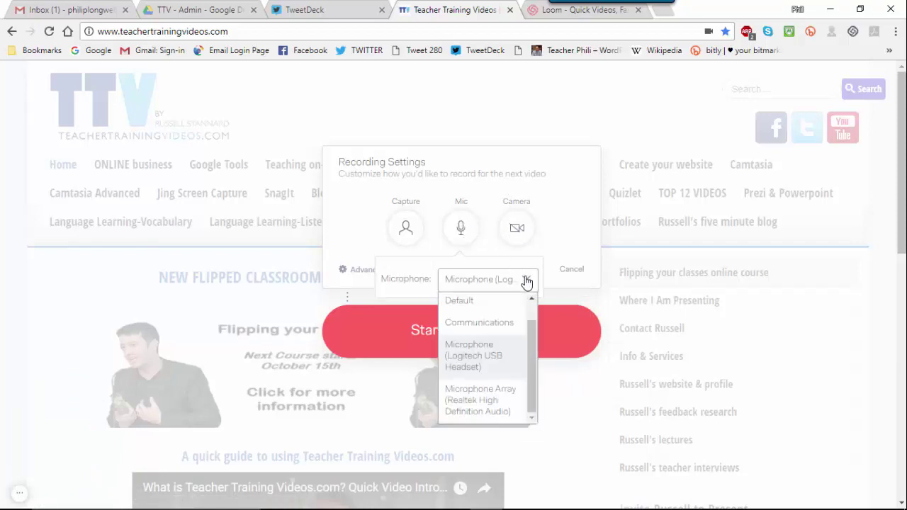
pyautogui.click(493, 355)
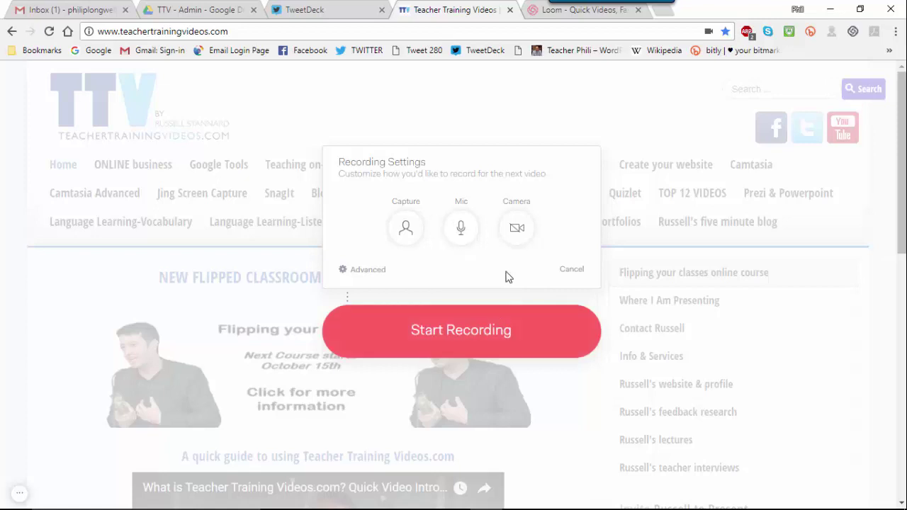
# Try the Current Tab capture mode, and set the recording to capture the Desktop instead.
pyautogui.moveTo(408, 230)
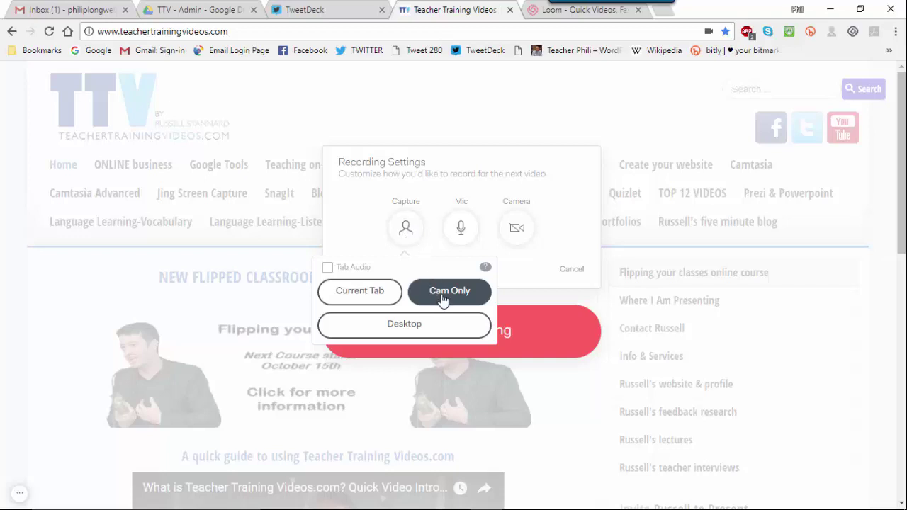
pyautogui.click(372, 294)
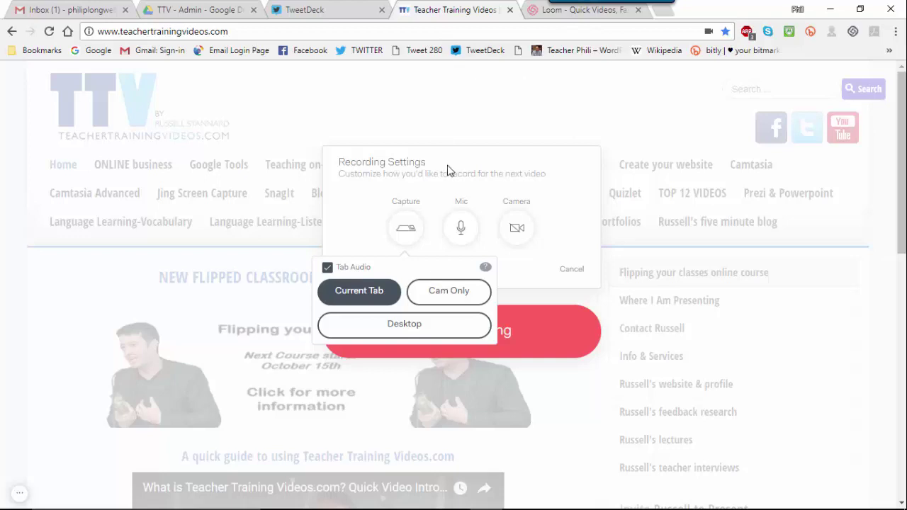
pyautogui.click(429, 333)
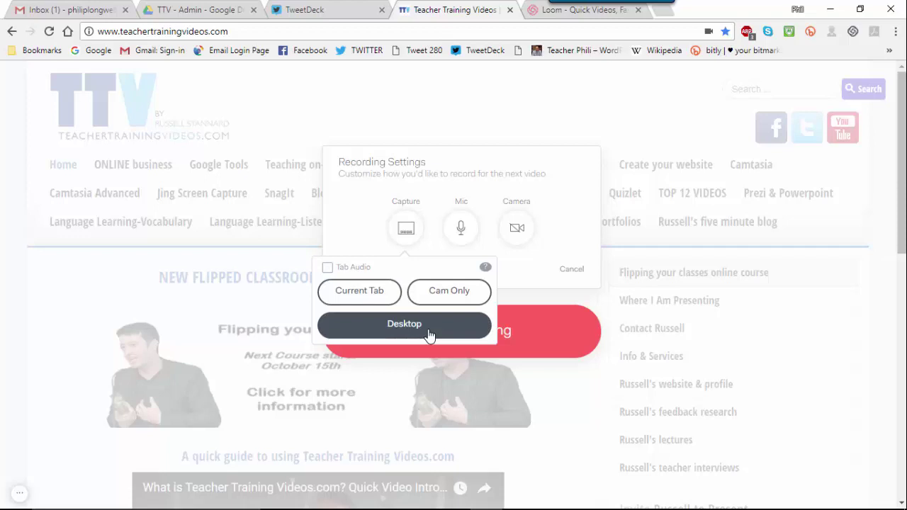
# Start the recording, check the application windows on offer, and share the entire screen.
pyautogui.click(528, 338)
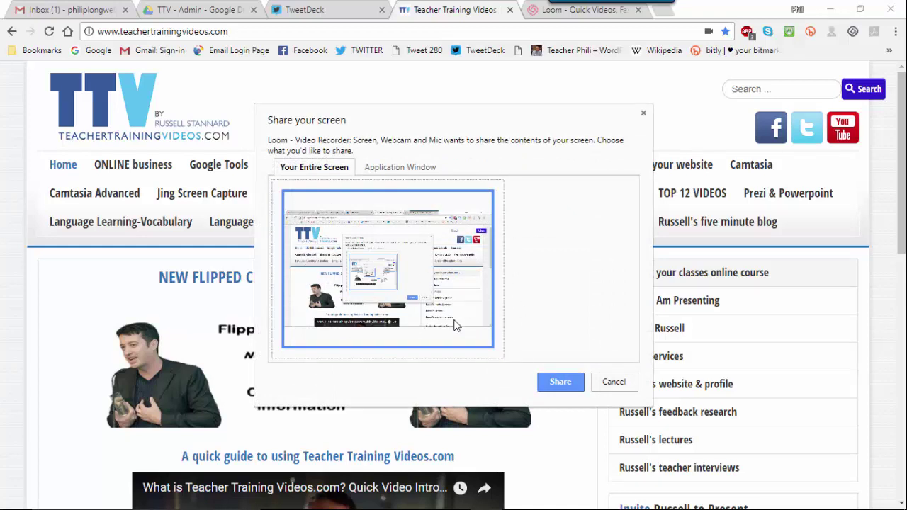
pyautogui.click(424, 169)
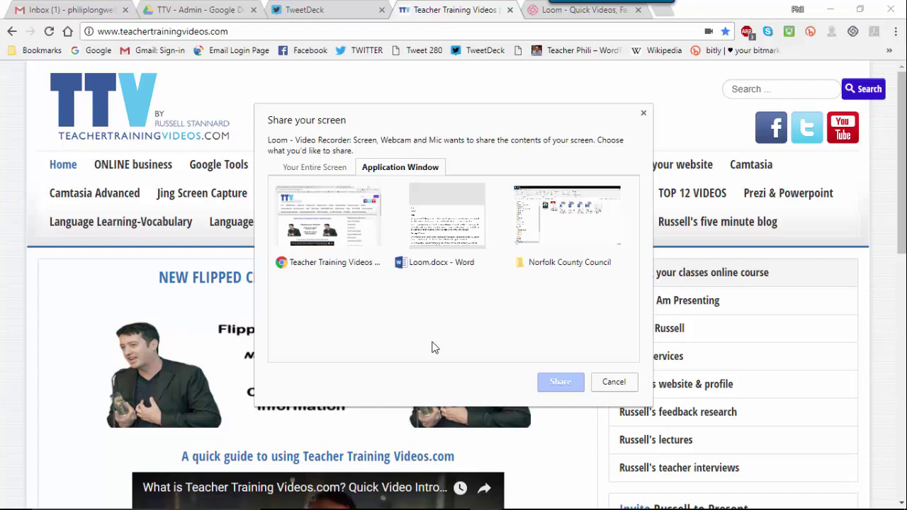
pyautogui.click(324, 168)
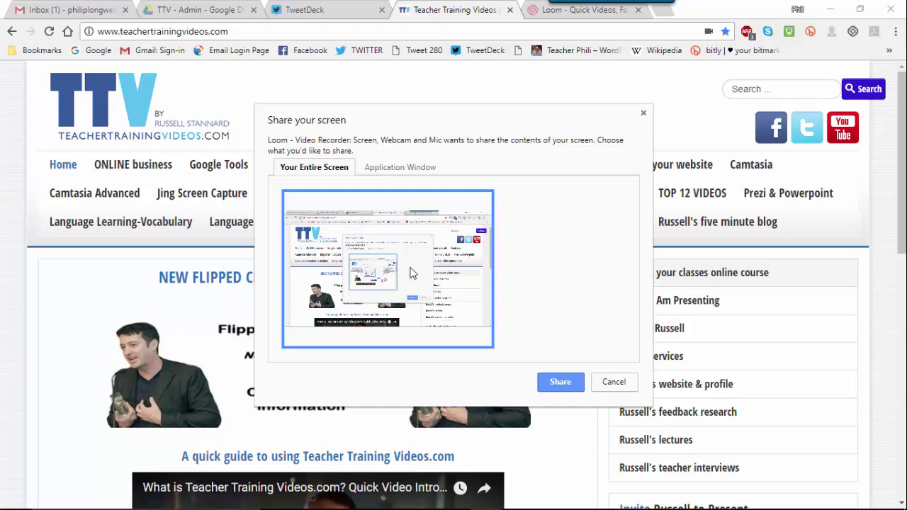
pyautogui.click(559, 383)
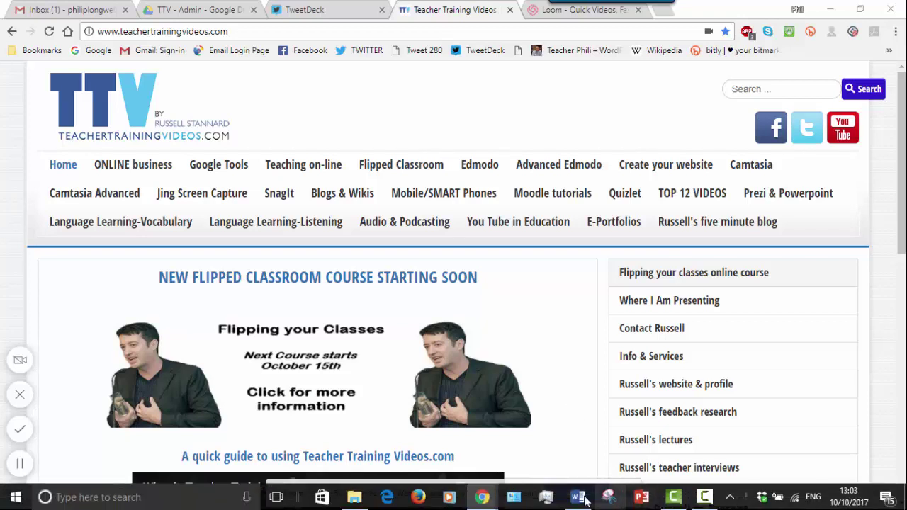
# Show the Loom.docx document in Word during the recording, including its Settings / Options section, and minimize it again.
pyautogui.click(578, 497)
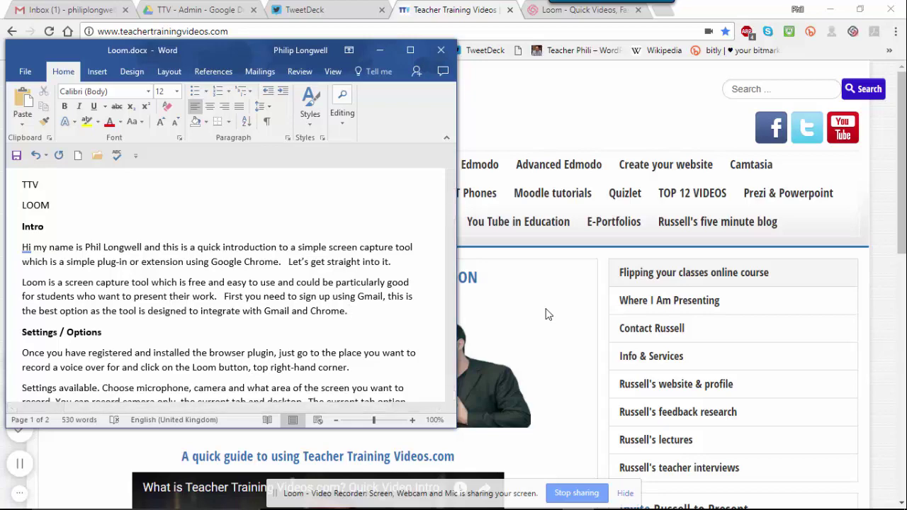
pyautogui.click(379, 52)
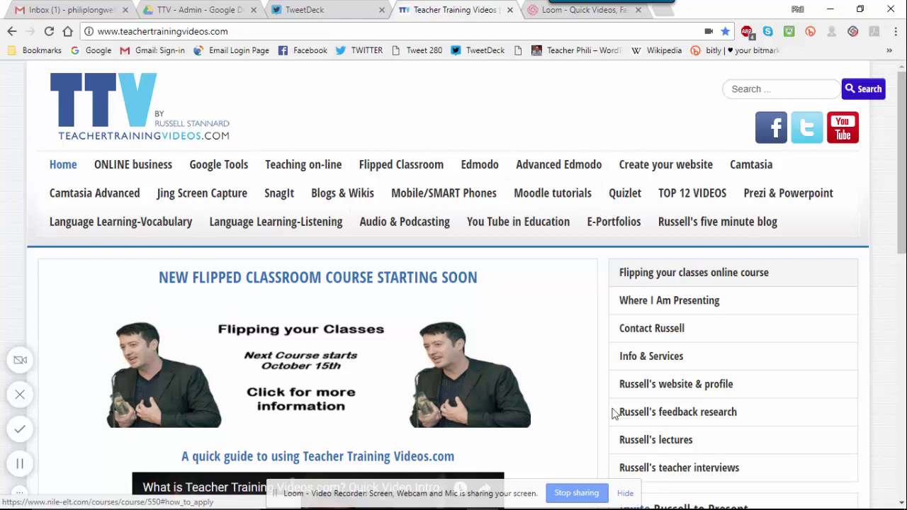
pyautogui.moveTo(609, 506)
pyautogui.hotkey('alt', 'Tab')
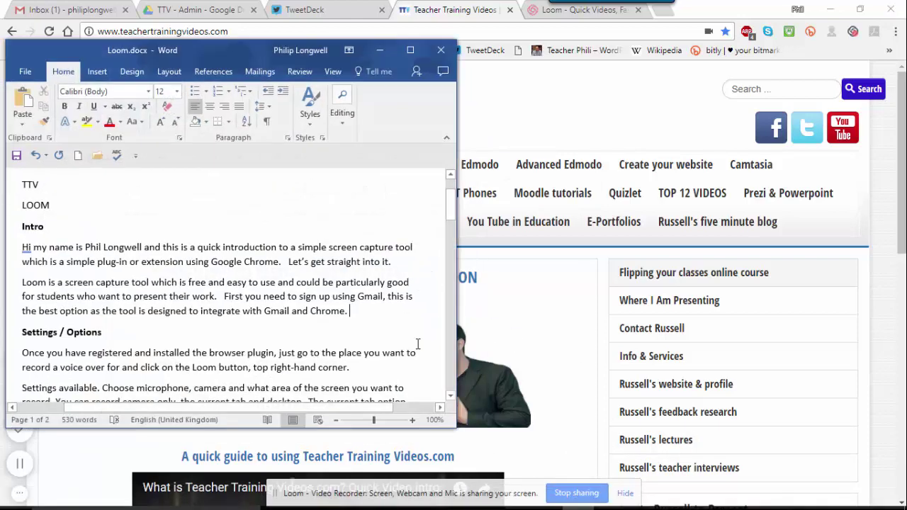
pyautogui.scroll(-3, 293, 278)
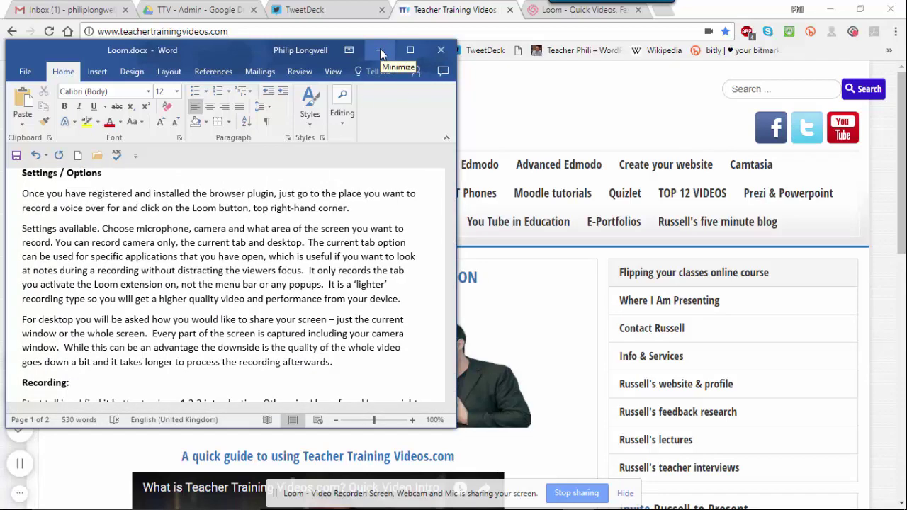
pyautogui.click(380, 51)
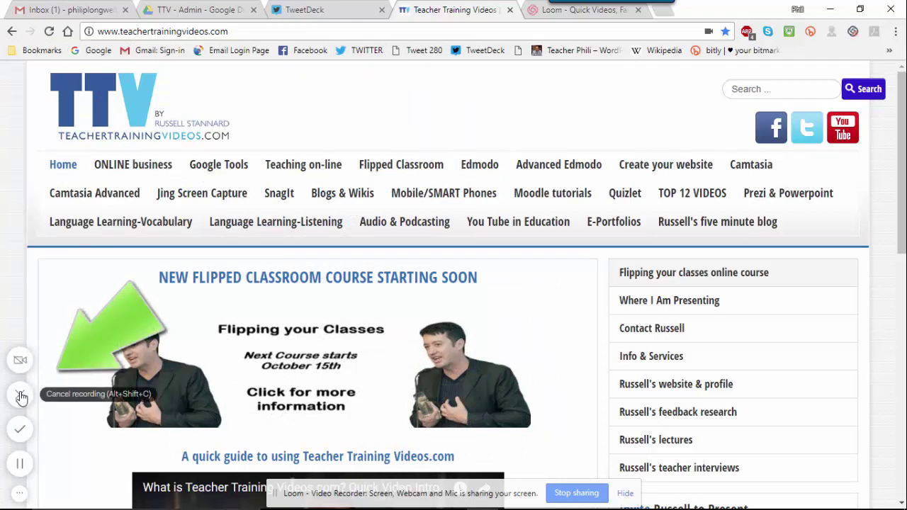
# Go through the webcam choices in the recording's camera settings and finish the recording.
pyautogui.moveTo(19, 362)
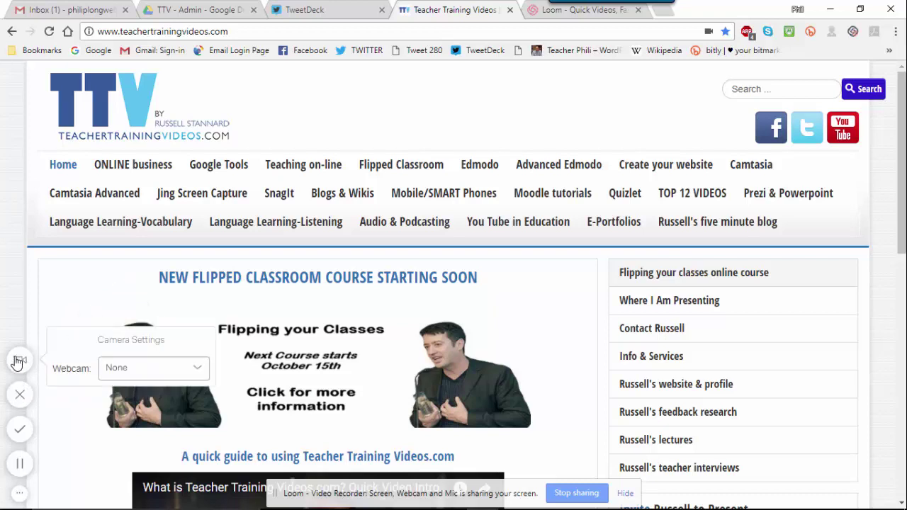
pyautogui.click(120, 366)
pyautogui.click(134, 414)
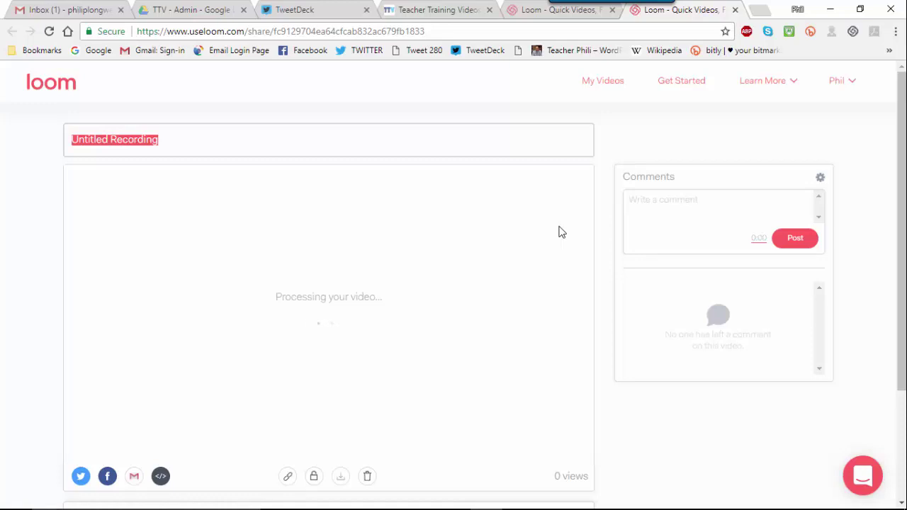
# Title the finished recording "Test recording for TTV" and view the description area below the video.
pyautogui.press('BackSpace')
pyautogui.write('Test r')
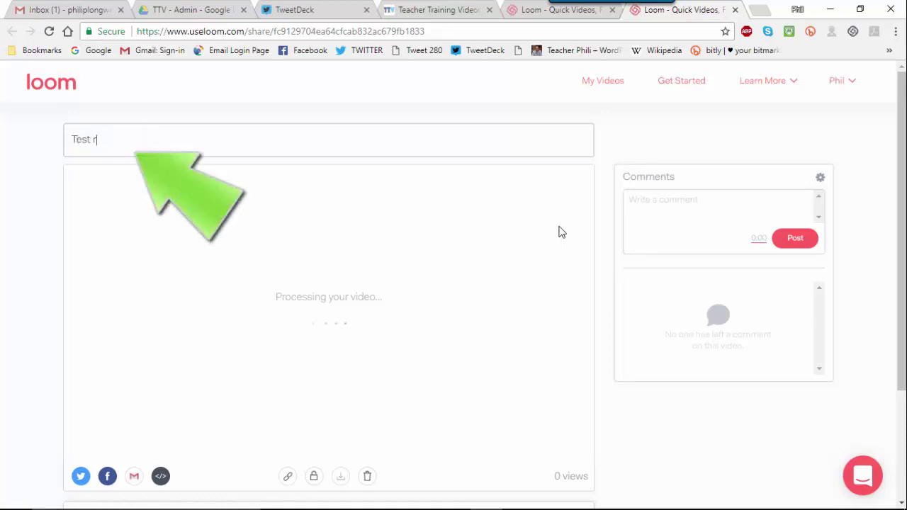
pyautogui.write('ecording for TTVB')
pyautogui.press('BackSpace')
pyautogui.scroll(-2, 608, 334)
pyautogui.click(563, 464)
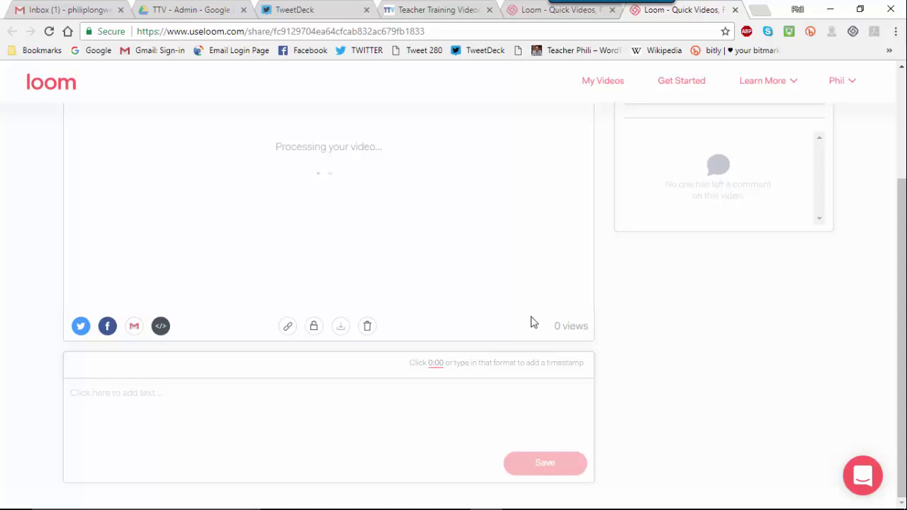
# Play back the first part of the test recording and pause it at about 0:18.
pyautogui.scroll(2, 532, 322)
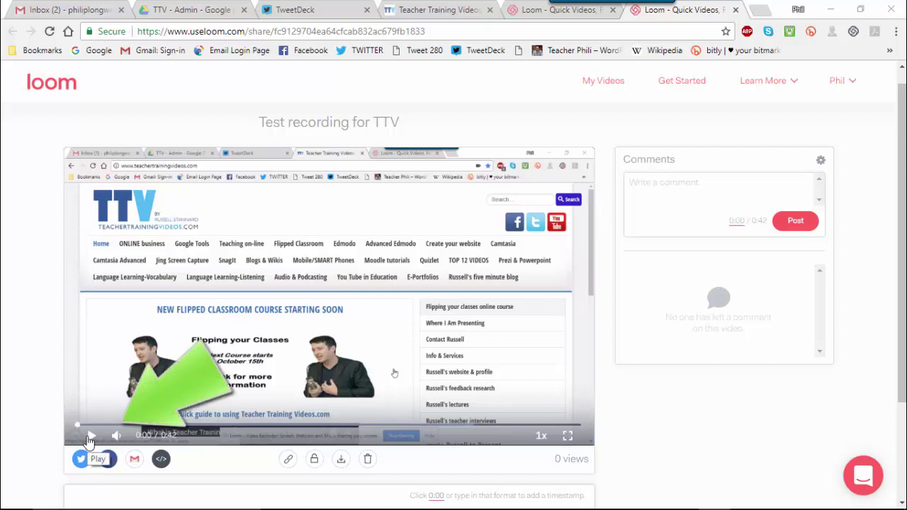
pyautogui.click(90, 439)
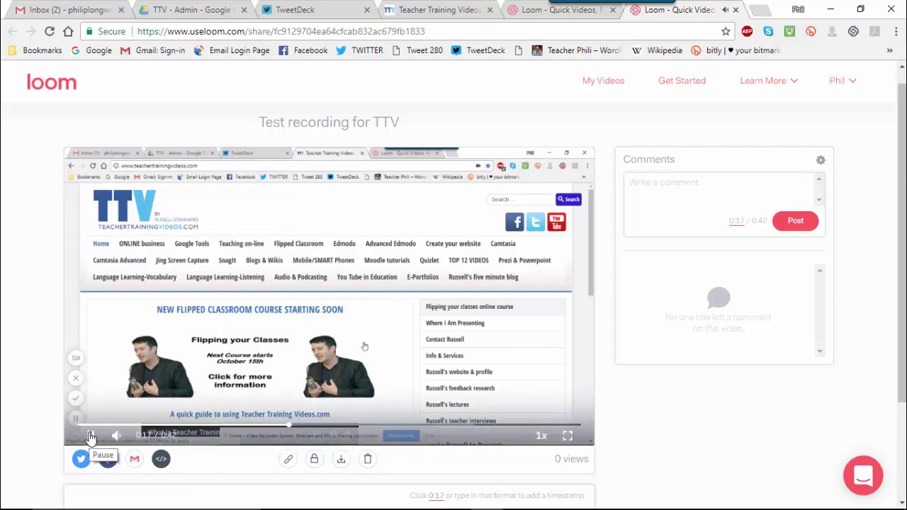
pyautogui.click(91, 438)
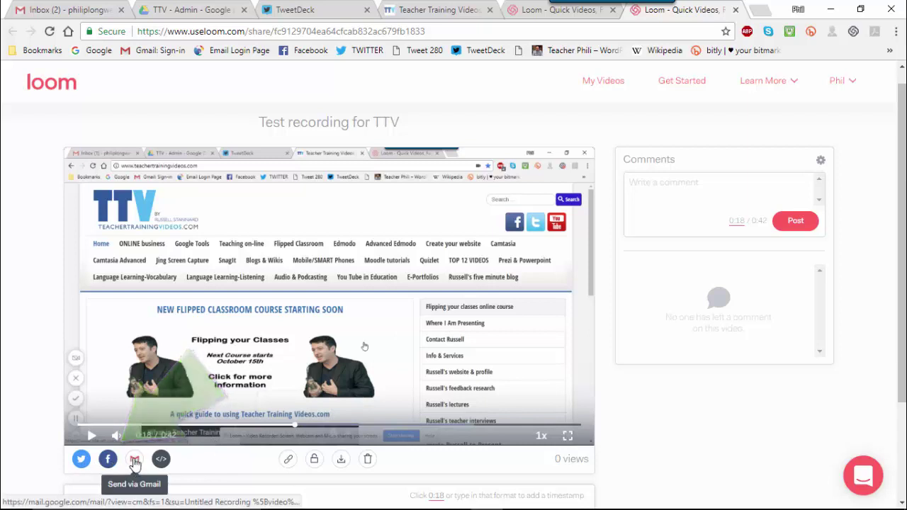
# Go through the recording's sharing options: the share link, the embed code and the download.
pyautogui.click(294, 464)
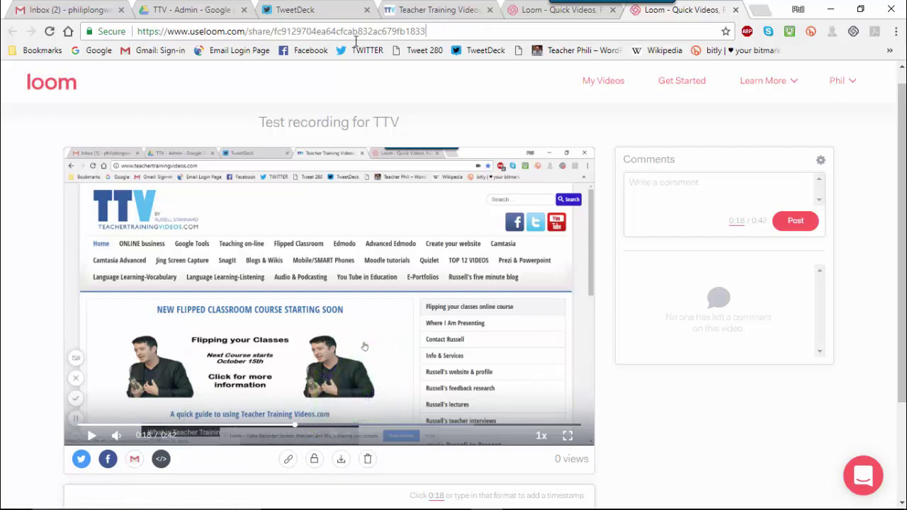
pyautogui.click(152, 33)
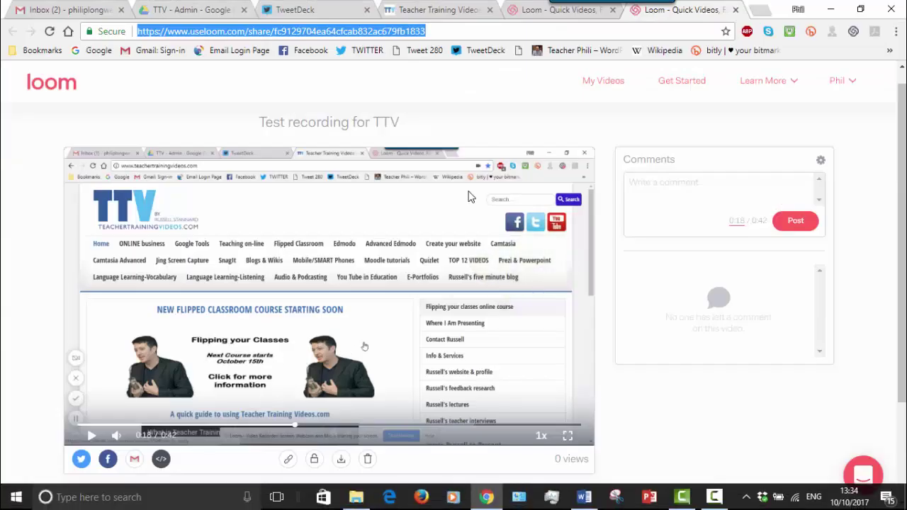
pyautogui.click(161, 458)
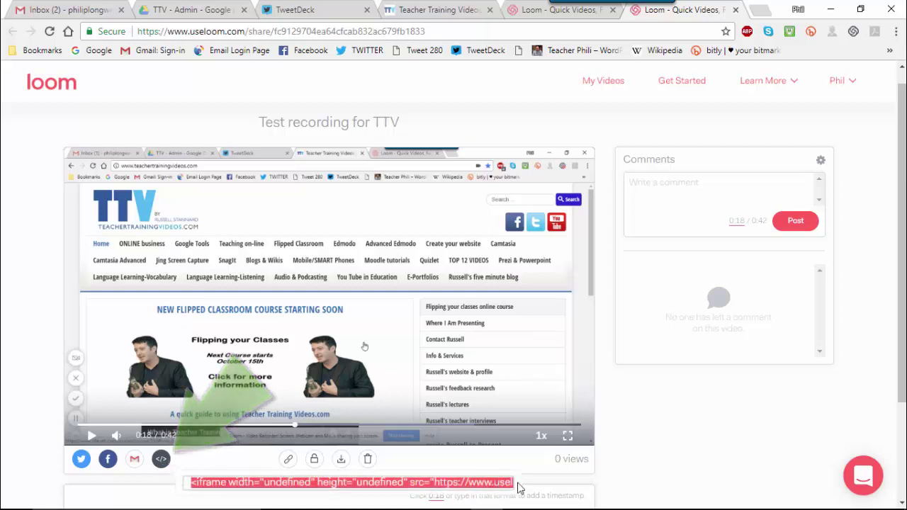
pyautogui.click(341, 460)
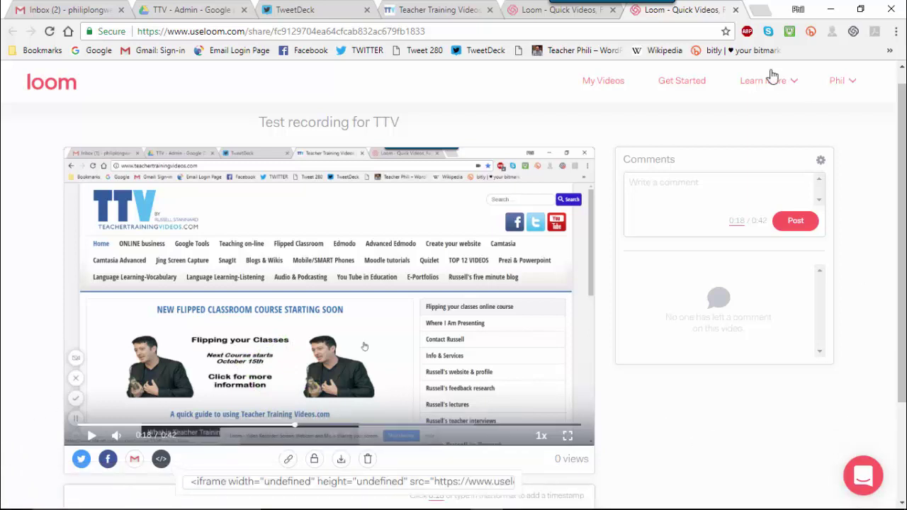
# Look over the My Videos library and Loom's Get Started page, and return to the library.
pyautogui.click(731, 183)
pyautogui.hotkey('ctrl', 'shift', 'Tab')
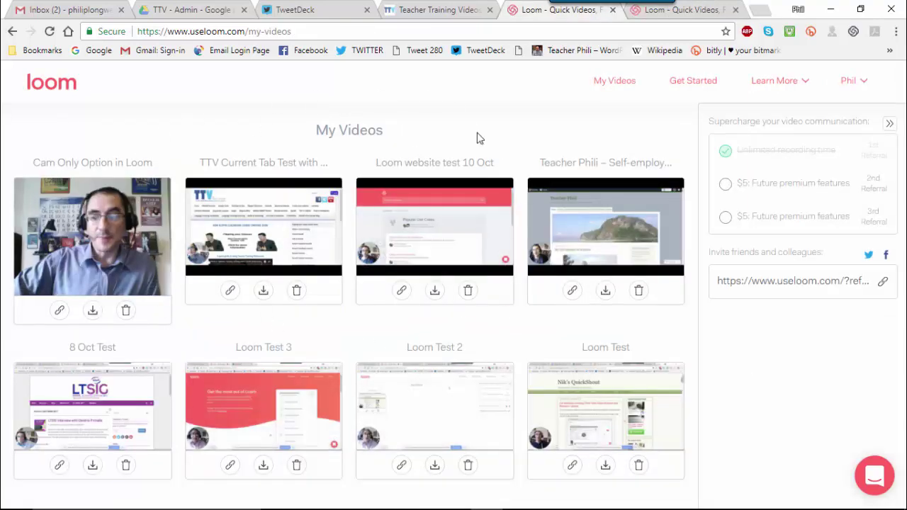
pyautogui.moveTo(266, 234)
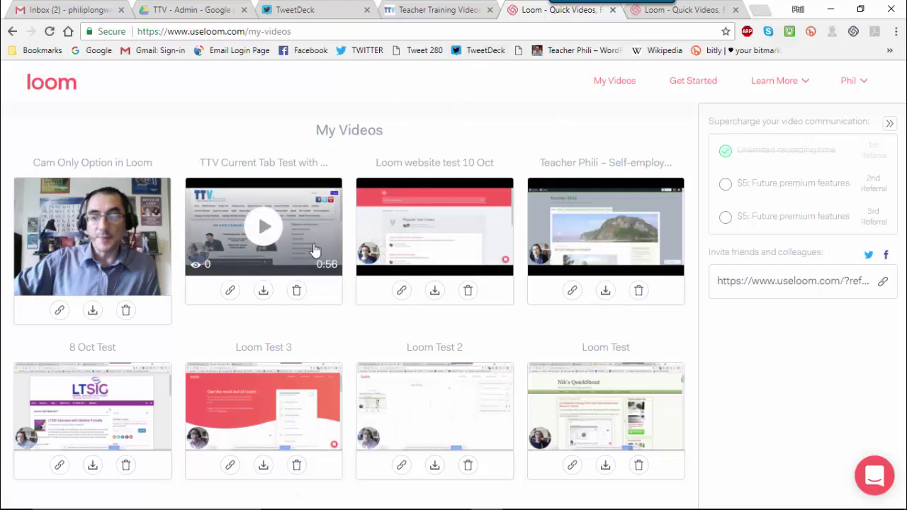
pyautogui.hotkey('ctrl', 'Tab')
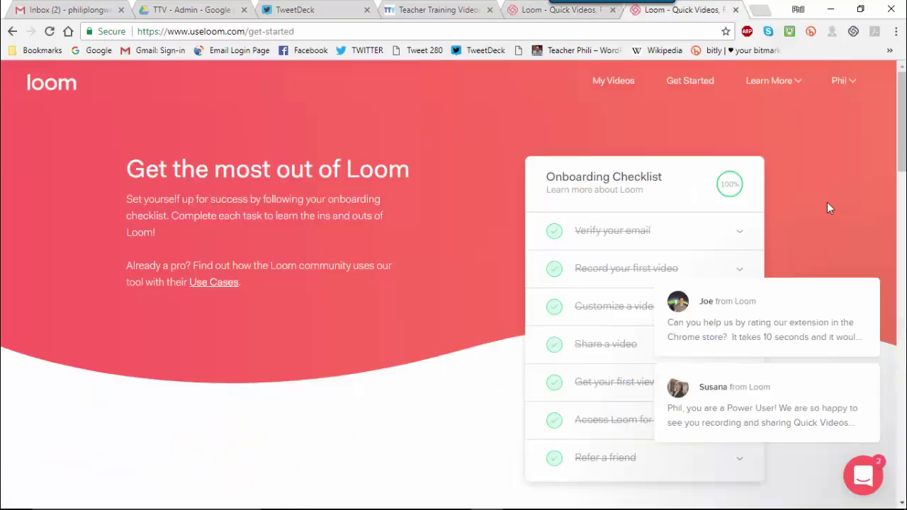
pyautogui.click(525, 12)
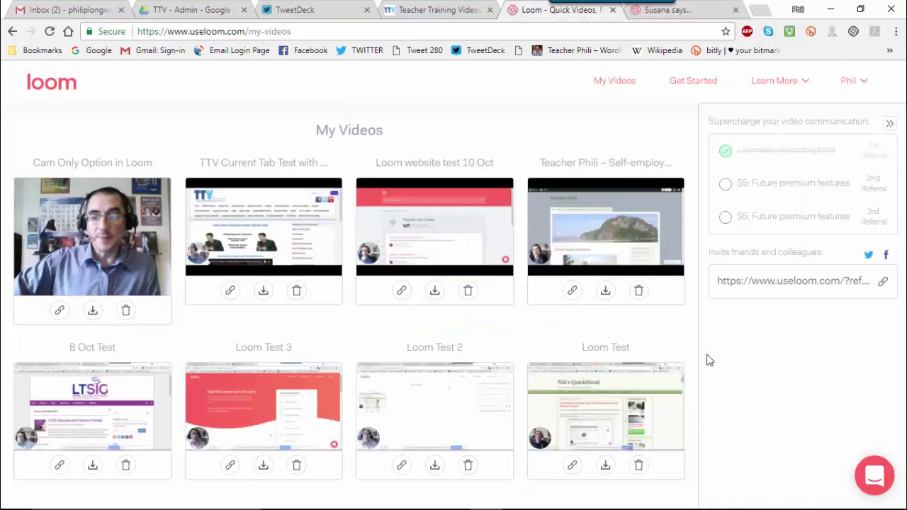